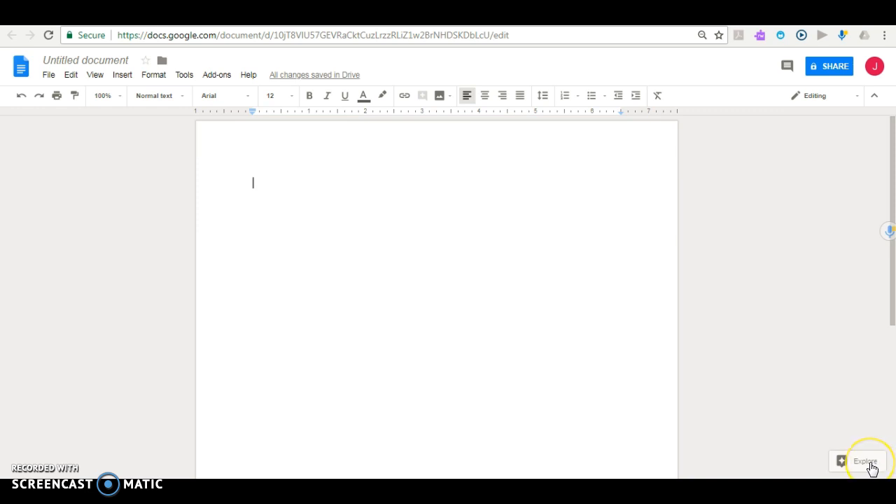
- Open the Explore tool and write "Lions are awesome!" as the first line of the blank document
click(871, 466)
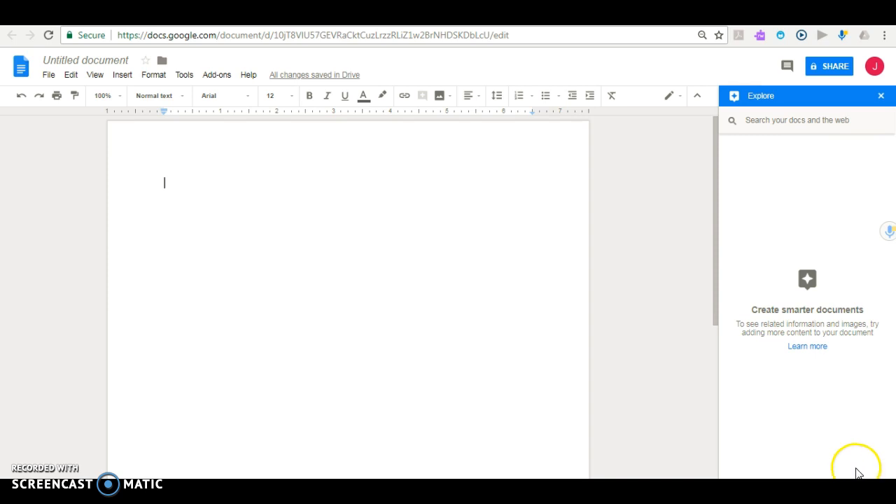
click(163, 185)
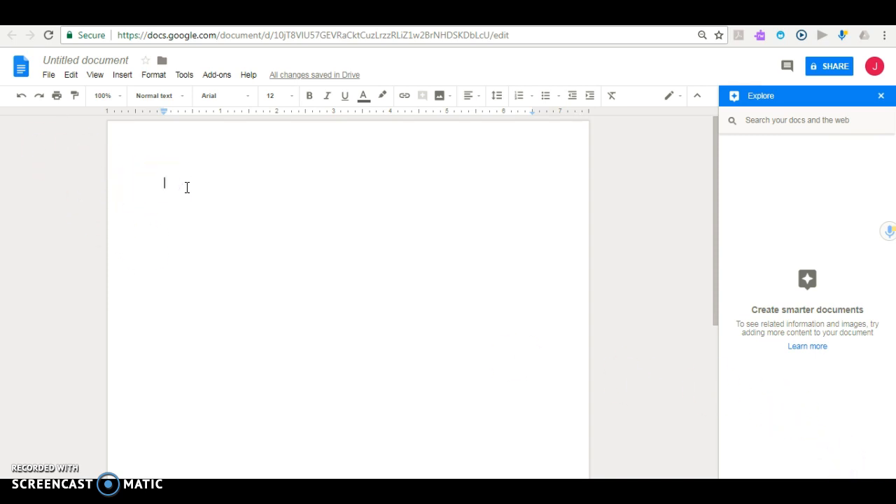
text(Lions a)
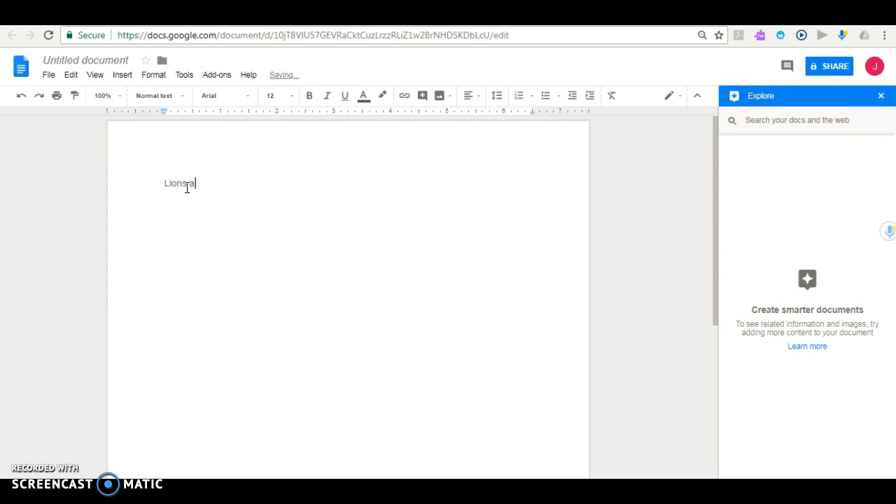
text(re awesome!)
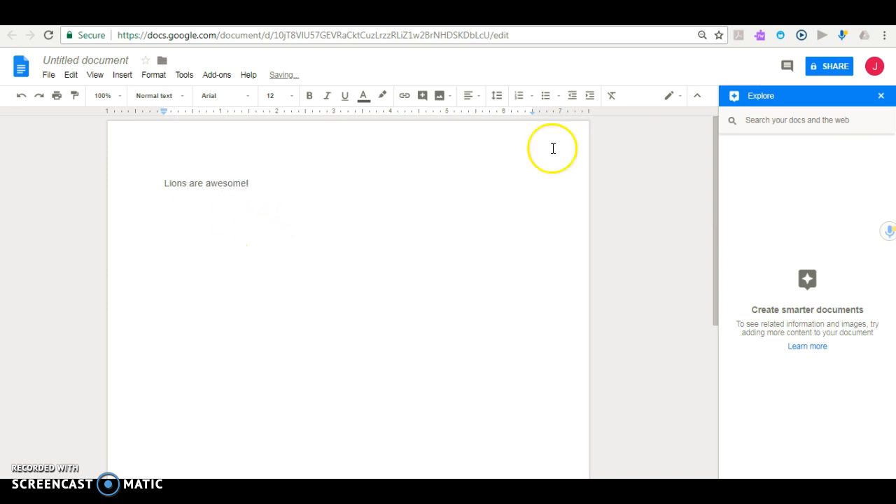
- Search Explore for "lions" and look through the web results for an article about the animal
click(777, 119)
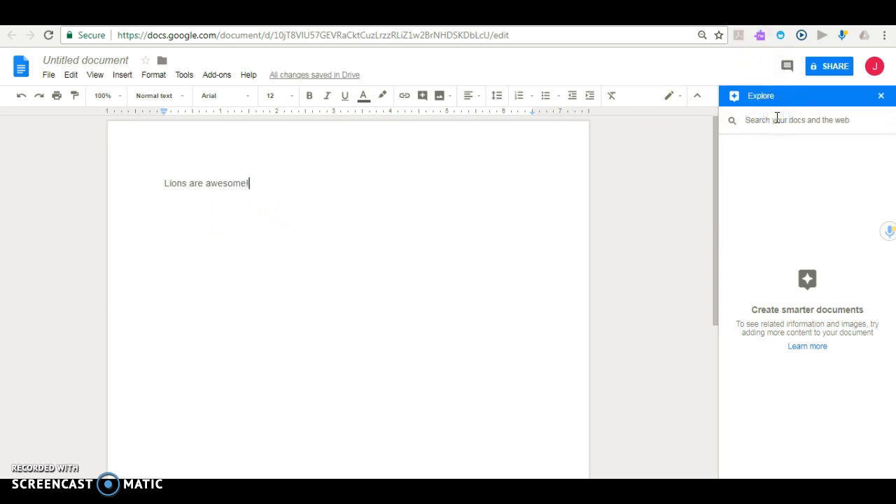
text(lions)
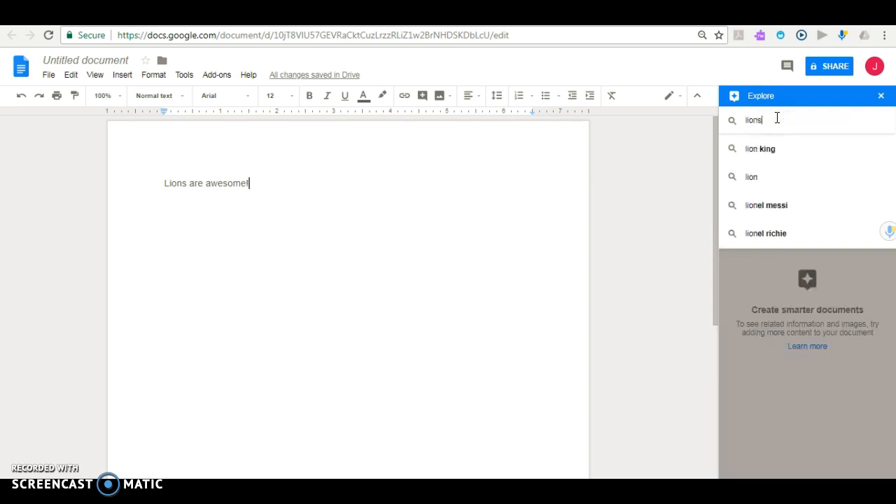
key(Return)
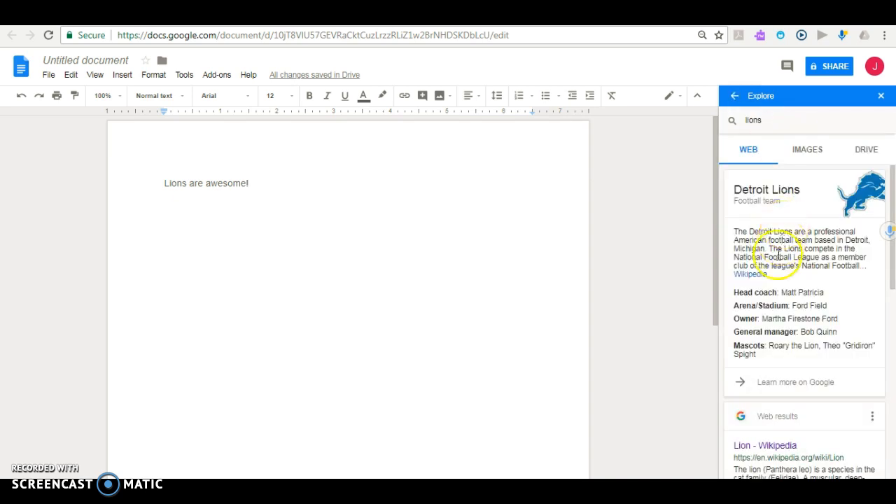
scroll(777, 262, down, 2)
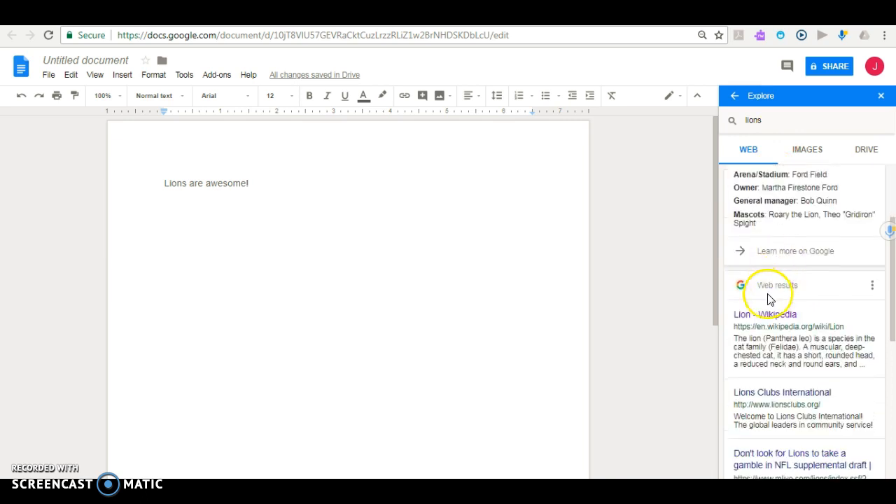
scroll(769, 292, down, 1)
scroll(767, 293, down, 4)
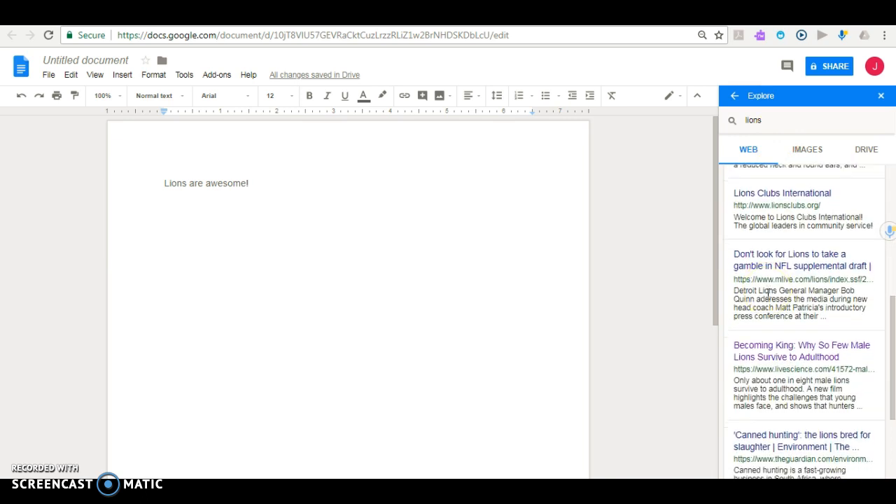
scroll(768, 294, down, 1)
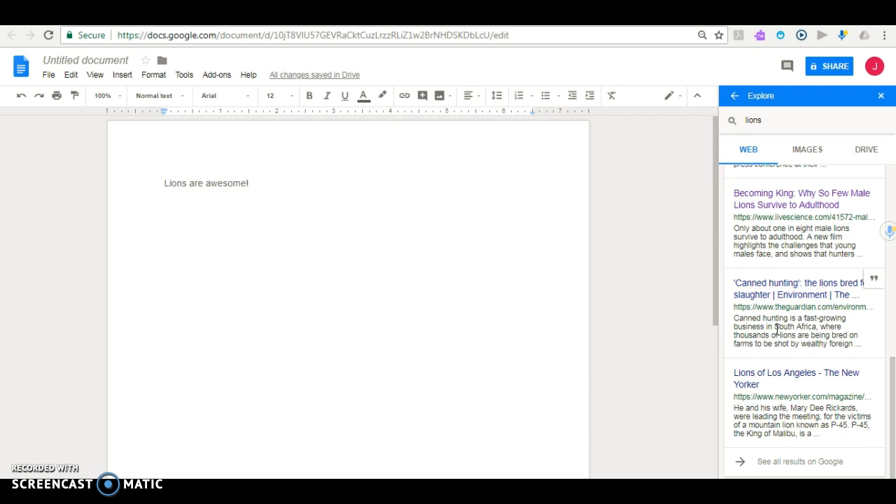
- Open the web result "Becoming King: Why So Few Male Lions Survive to Adulthood", read its opening, and return to the document
click(782, 198)
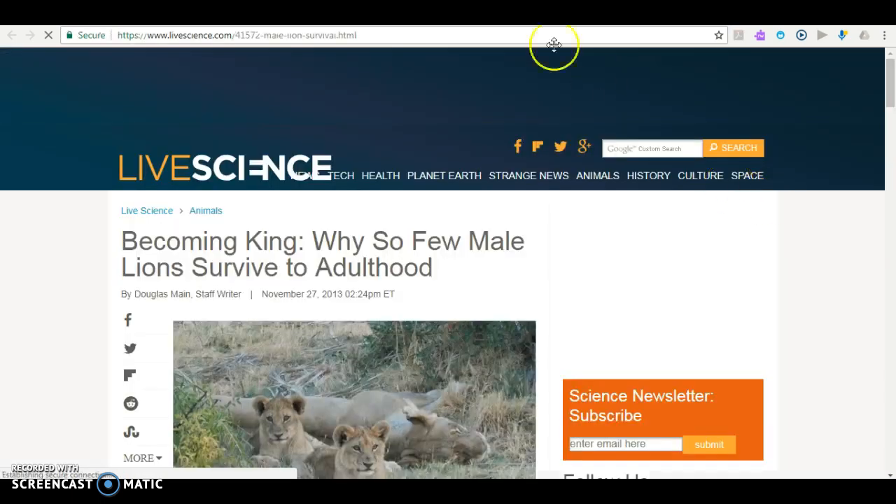
click(526, 15)
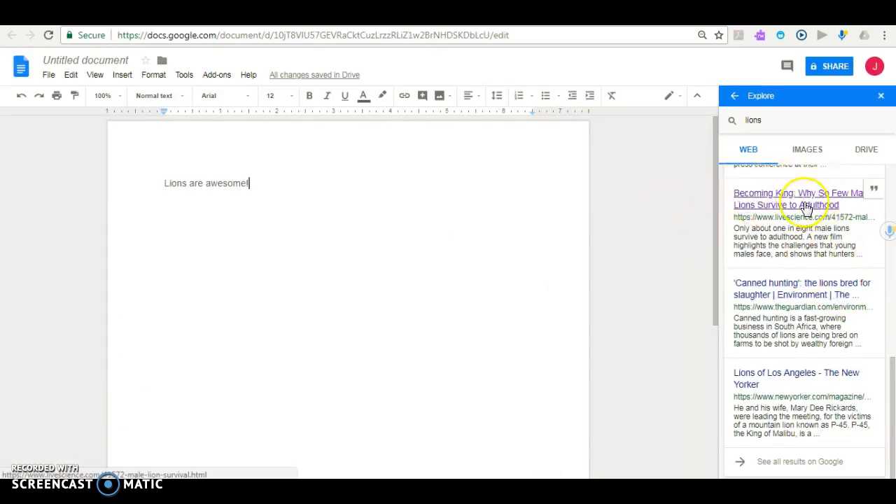
click(775, 196)
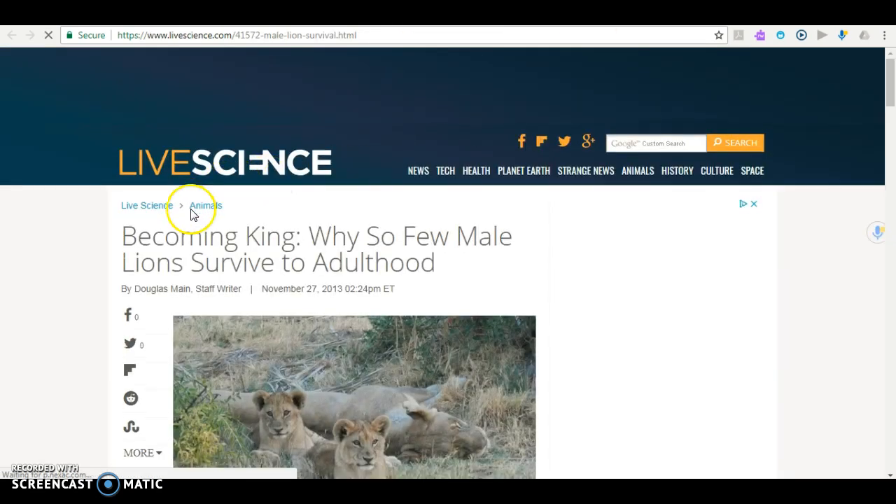
scroll(295, 187, down, 2)
scroll(315, 251, down, 2)
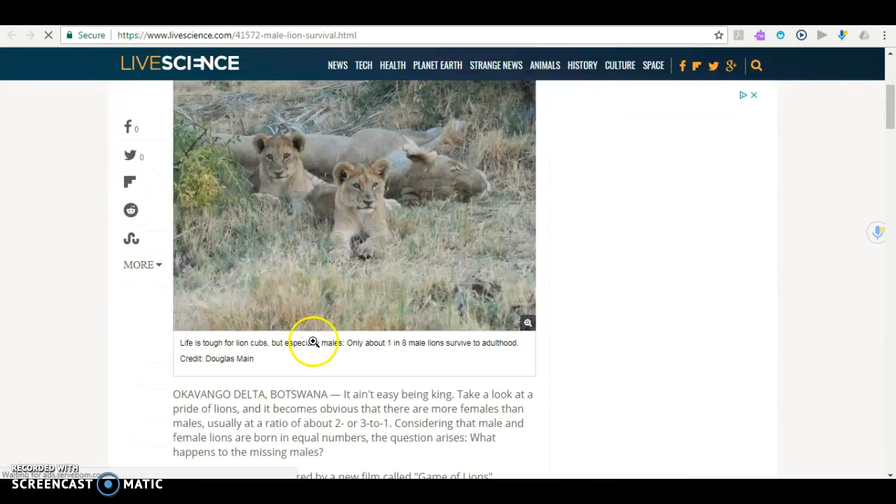
scroll(314, 340, down, 1)
scroll(364, 395, down, 1)
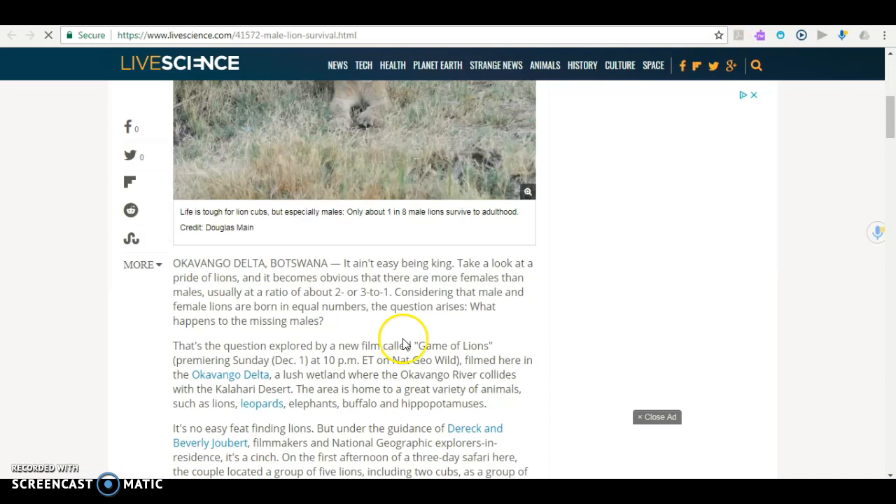
key(ctrl+w)
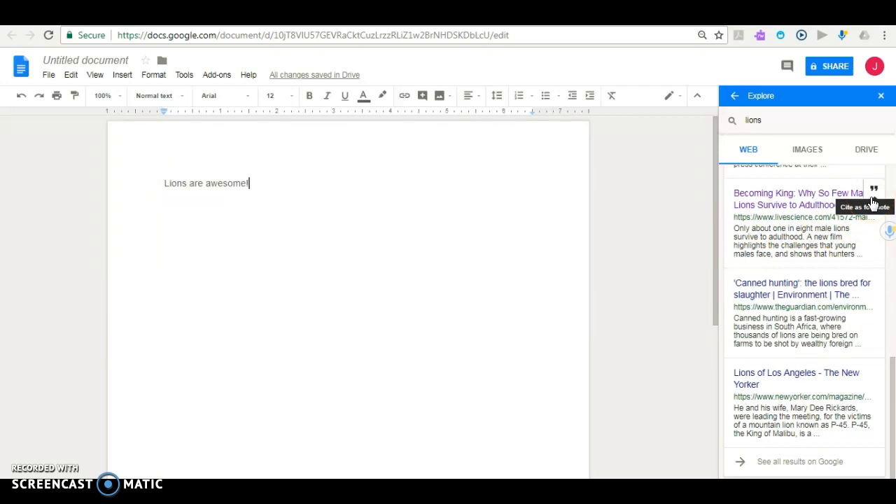
- Change the citation format of the web results to MLA
drag(892, 381, 890, 231)
click(872, 301)
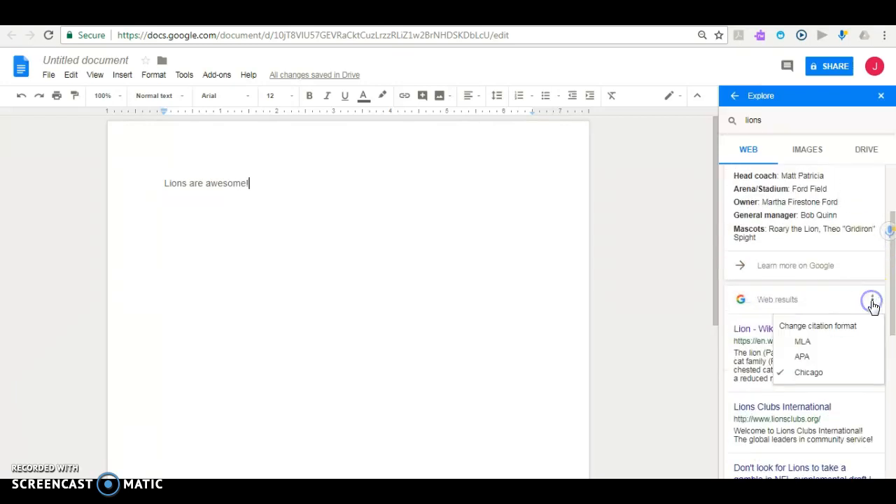
click(814, 374)
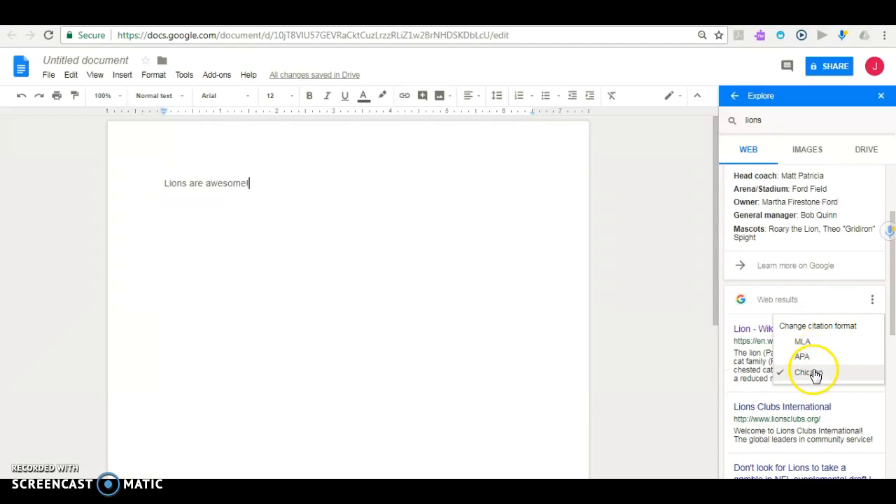
click(816, 344)
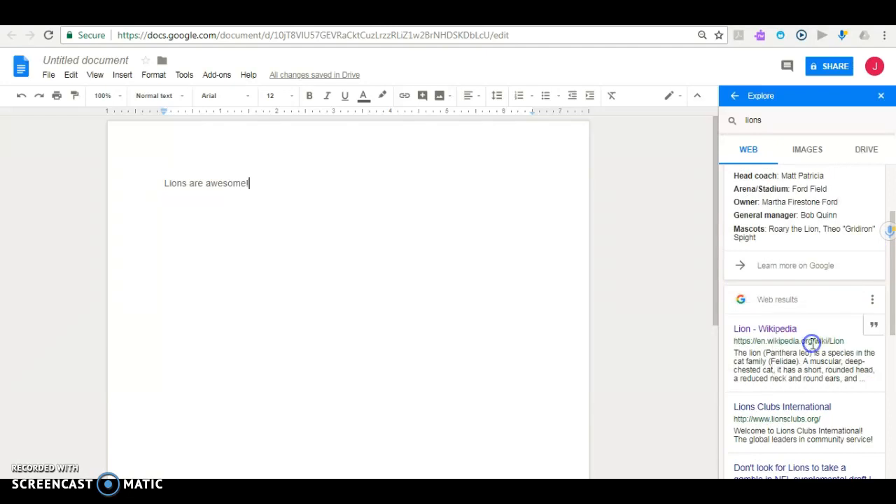
- Cite the "Becoming King" article as a footnote to the sentence and check the footnote at the page's end
drag(893, 278, 893, 395)
mouse_move(860, 287)
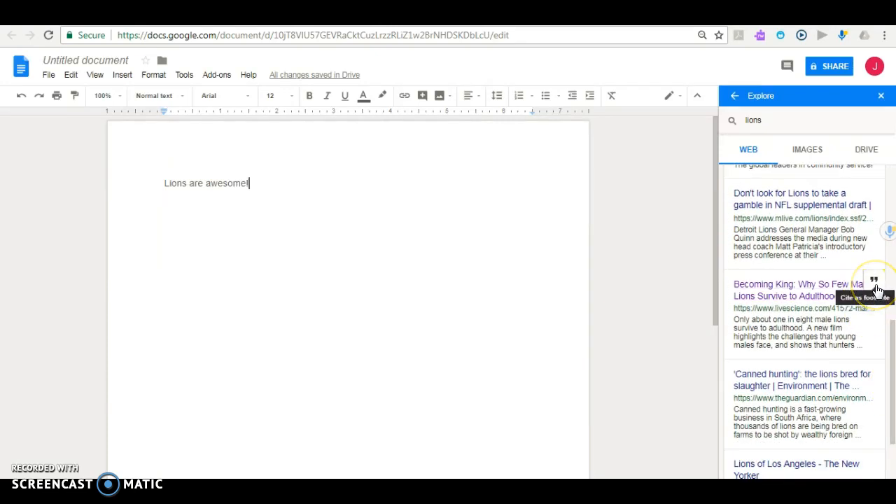
click(875, 286)
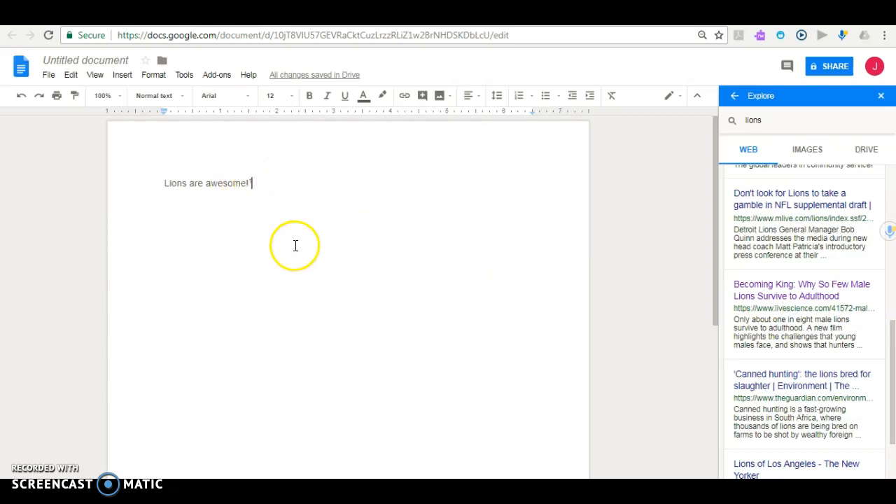
scroll(304, 260, down, 4)
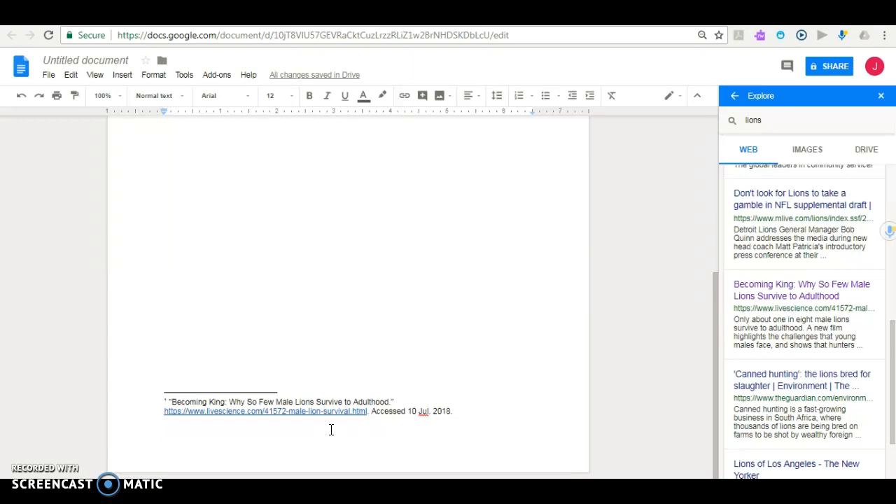
click(336, 417)
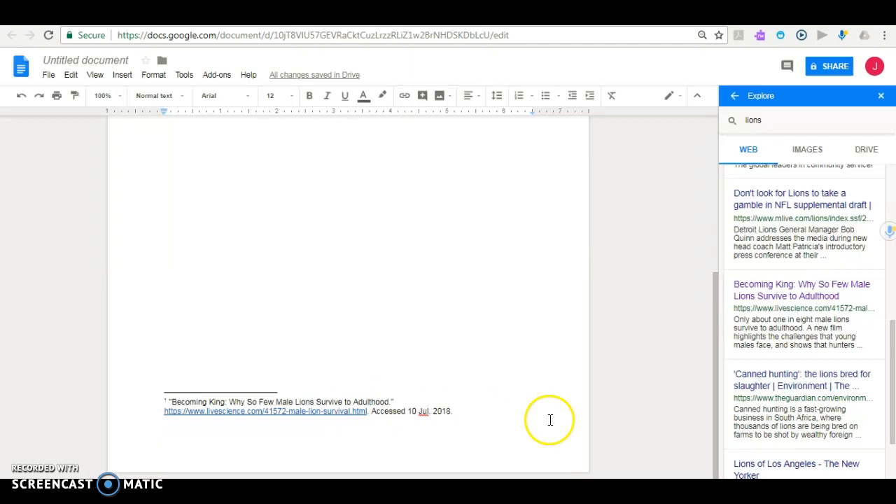
- Insert the Explore image of two nuzzling lionesses below the sentence and check the image's source link
click(809, 149)
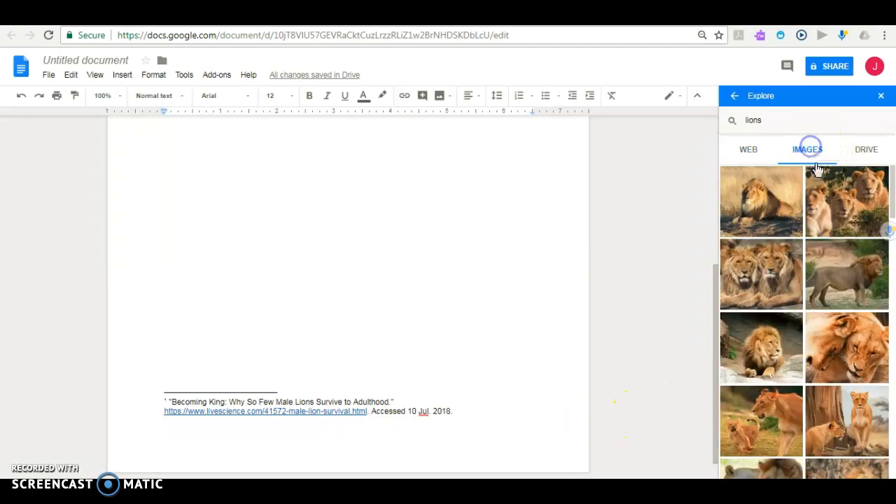
click(294, 300)
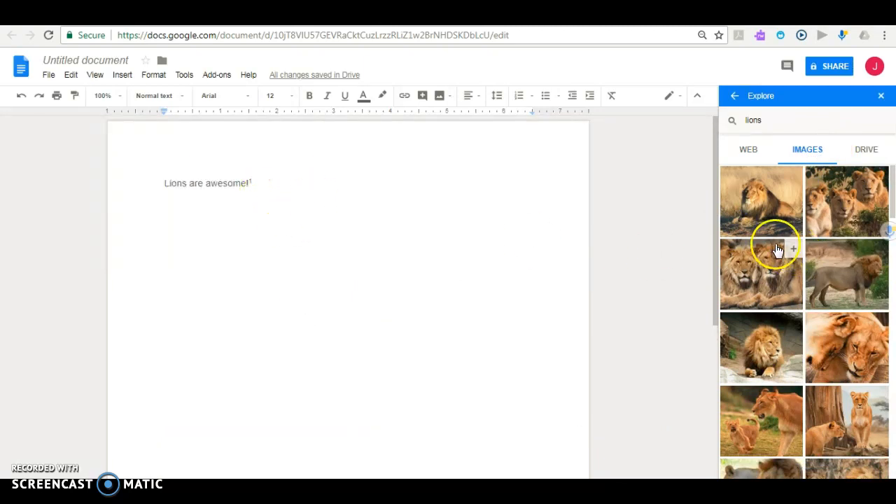
click(854, 360)
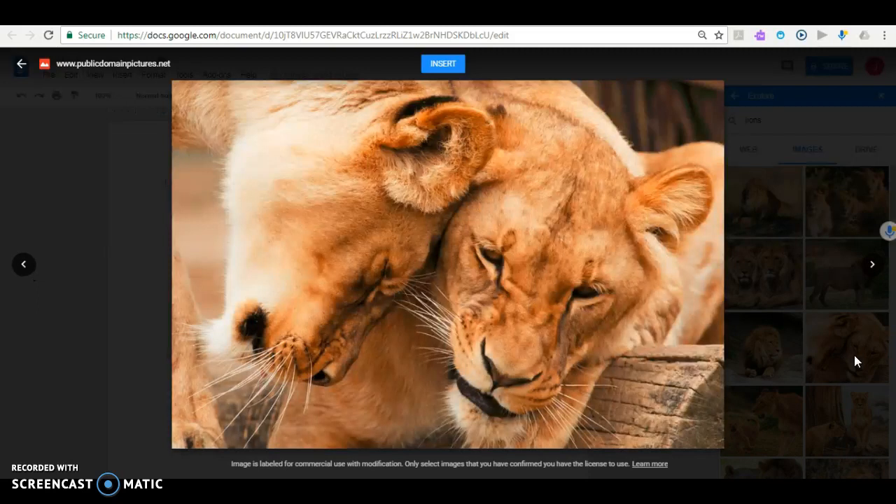
click(442, 63)
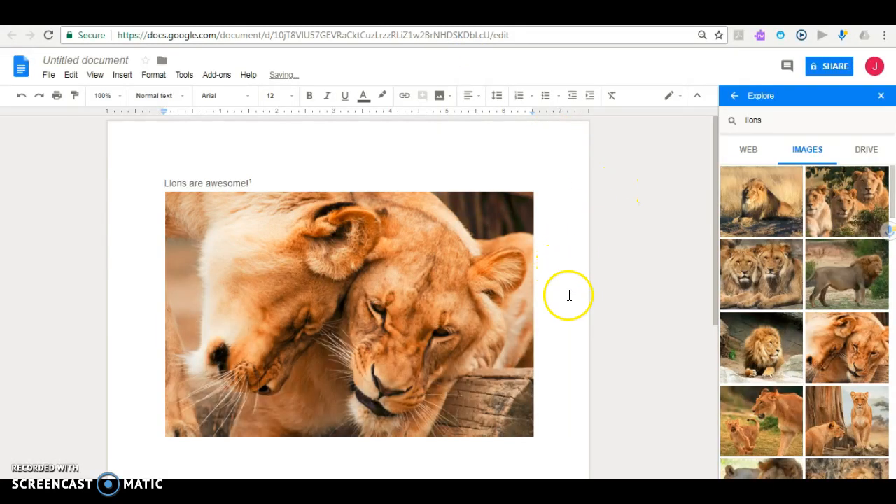
scroll(567, 296, down, 1)
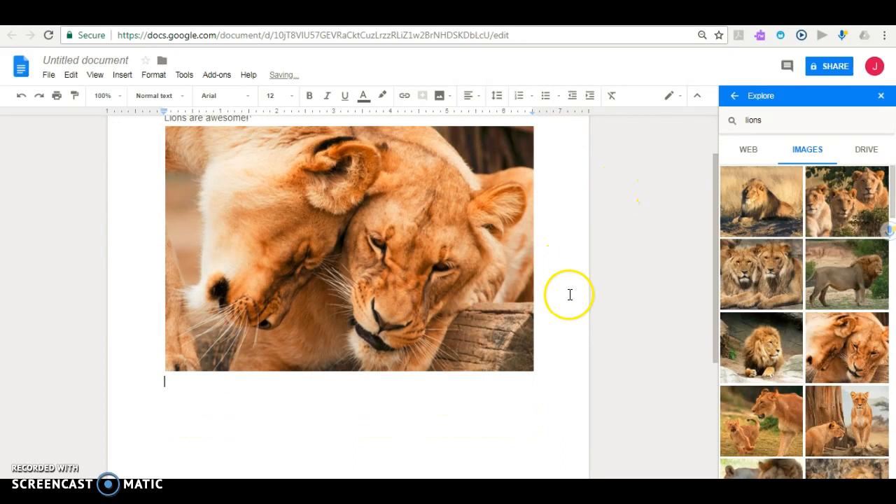
click(381, 273)
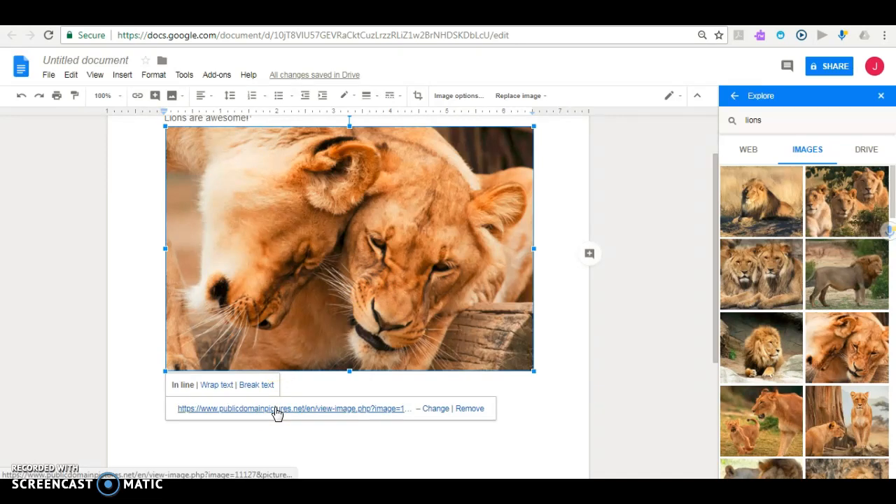
click(669, 223)
- Browse the Drive results for lions and review the document from its first line down to the footnote
click(868, 150)
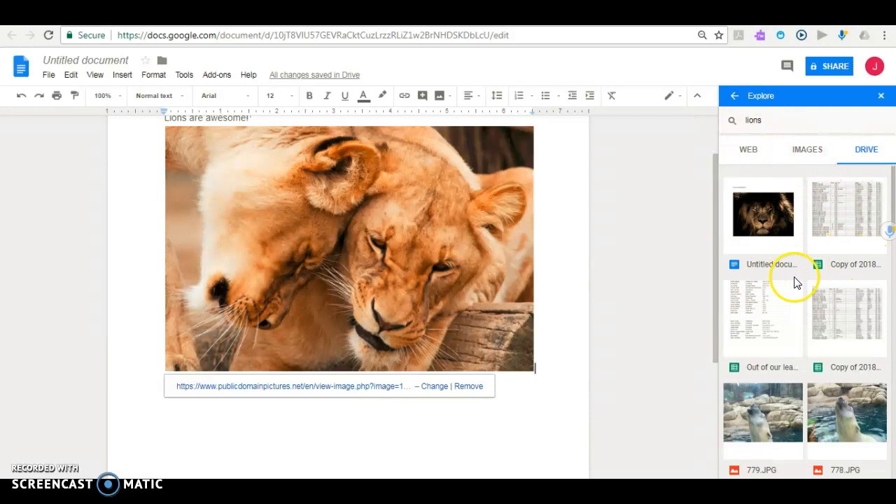
scroll(819, 296, down, 2)
scroll(793, 316, down, 3)
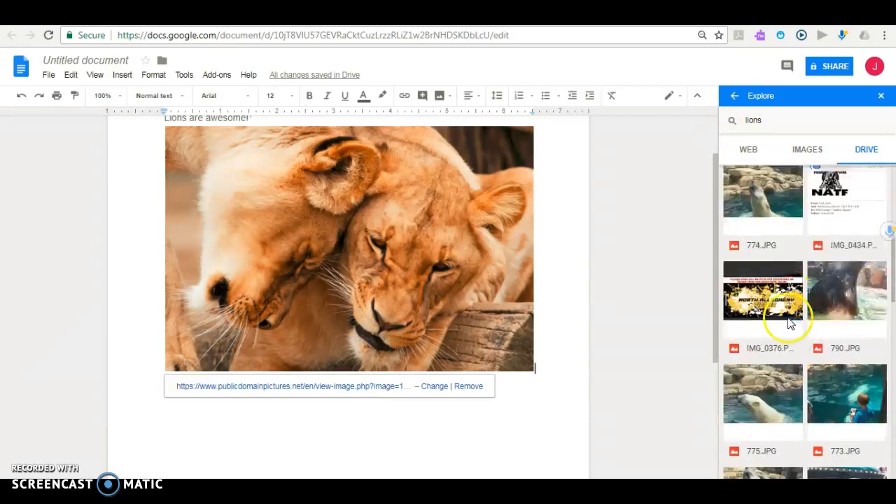
scroll(777, 403, down, 7)
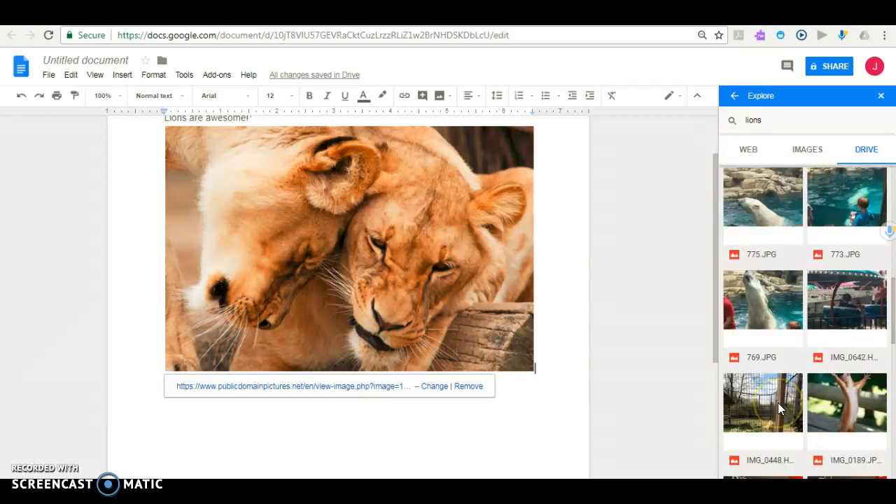
scroll(778, 402, up, 12)
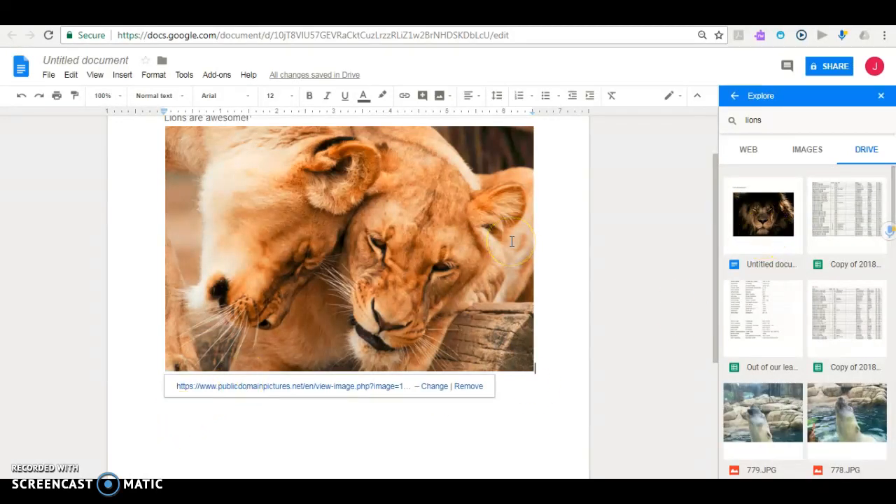
scroll(509, 248, up, 1)
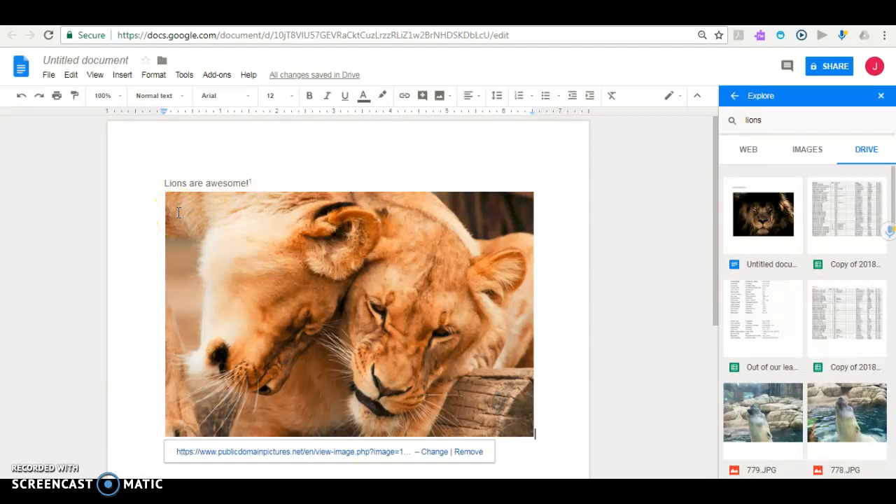
scroll(138, 228, down, 4)
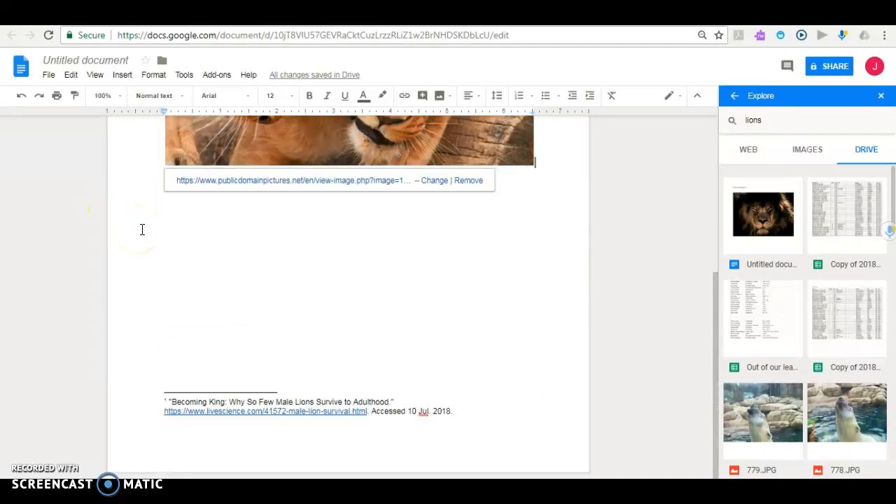